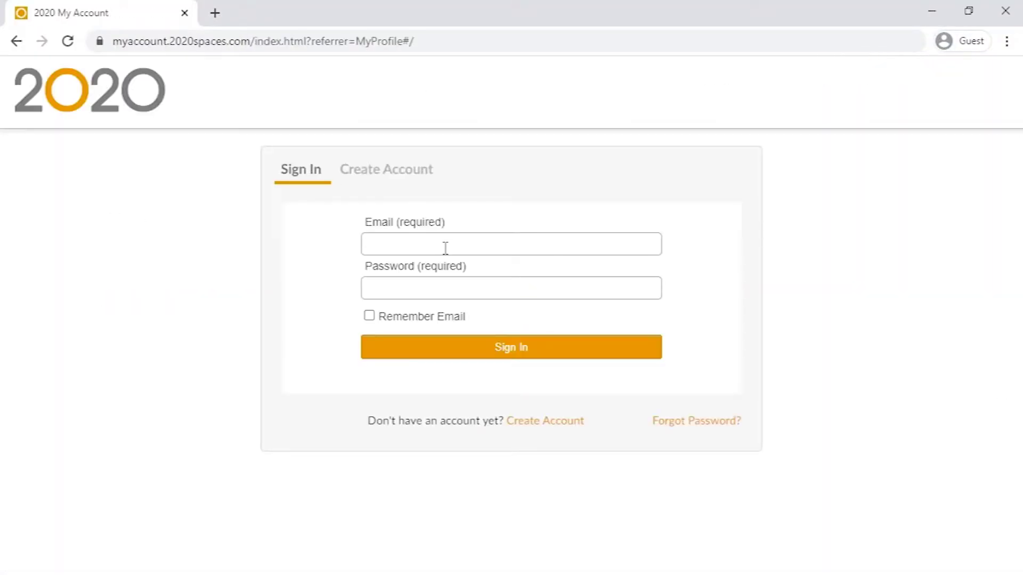
# Enter the account email and password to reach the Products Summary
pyautogui.press('Tab')
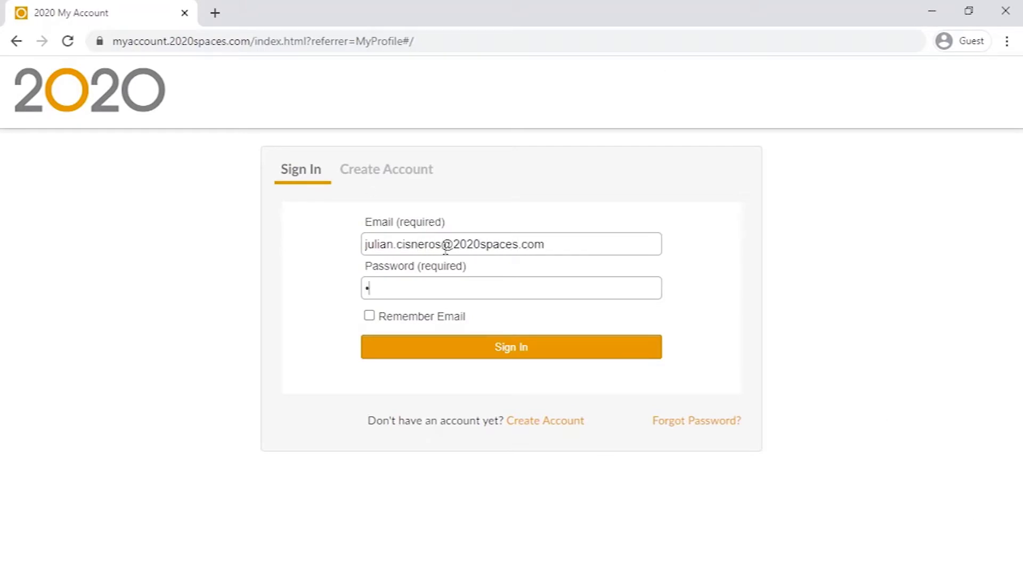
pyautogui.write('•')
pyautogui.press('Return')
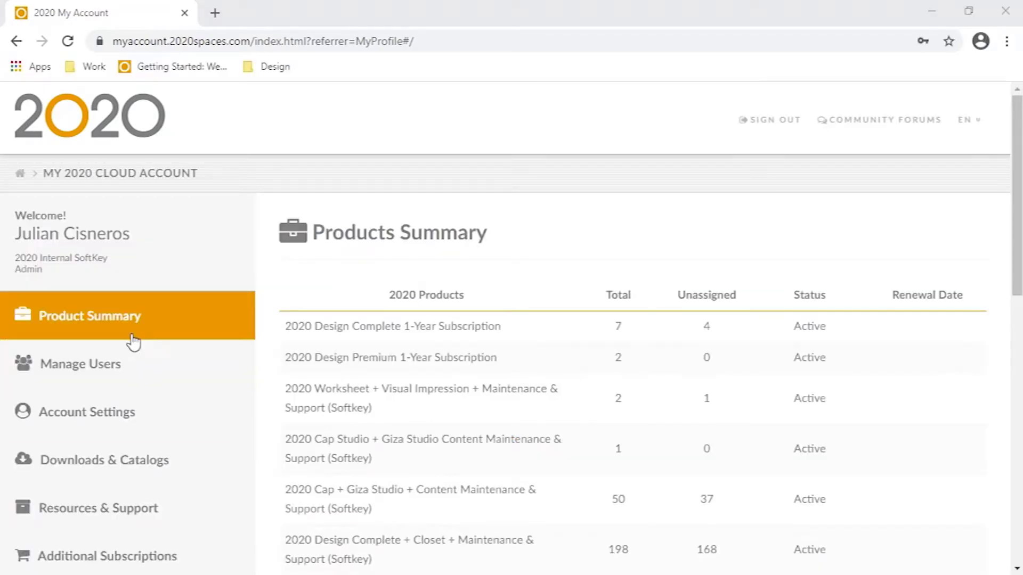
# Download SETUP_CommercialSoftware2020Update.exe and 2020-Office-Software-v2020.exe from Downloads & Catalogs
pyautogui.click(113, 464)
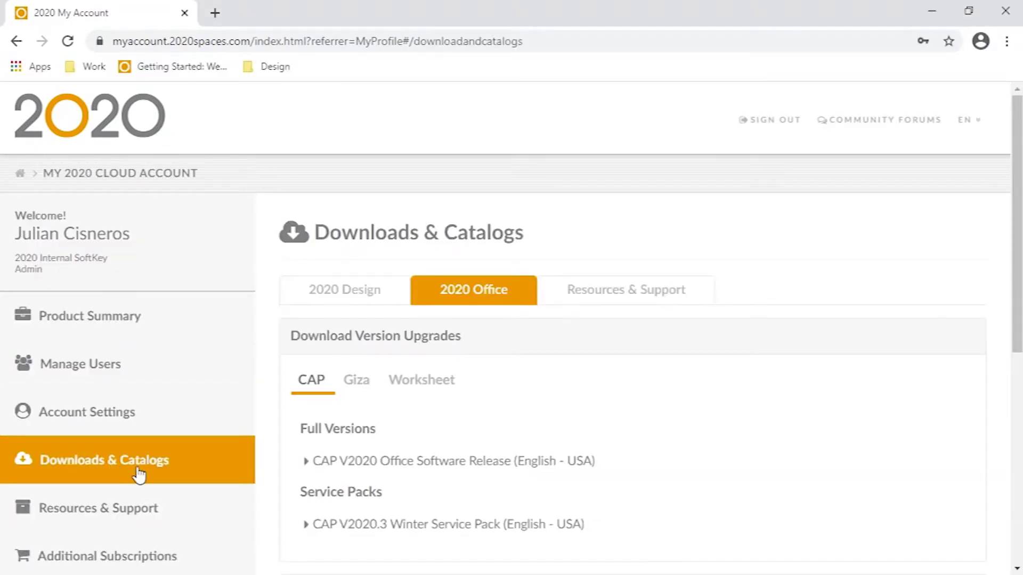
pyautogui.scroll(-2, 631, 320)
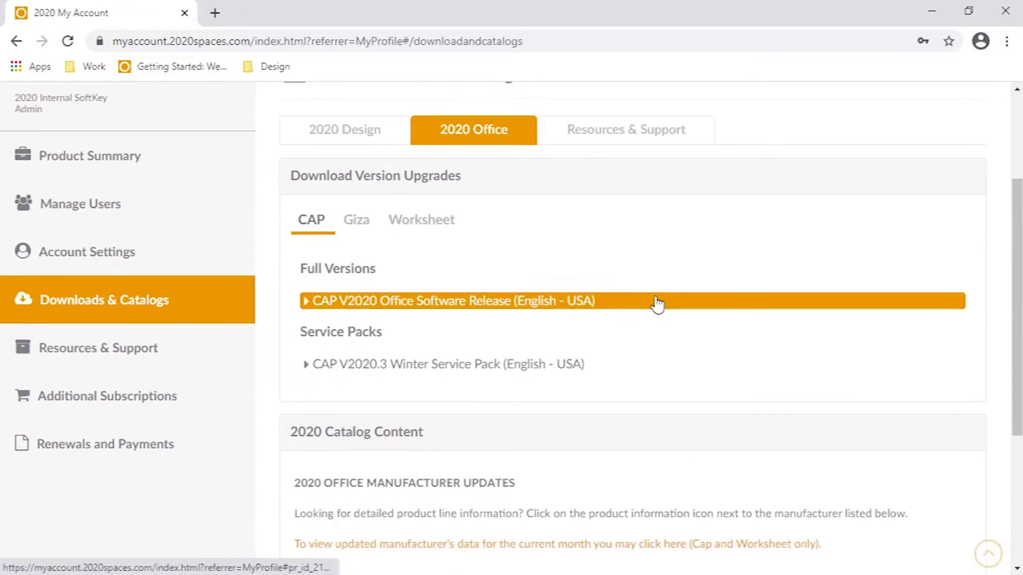
pyautogui.click(656, 301)
pyautogui.scroll(-2, 658, 304)
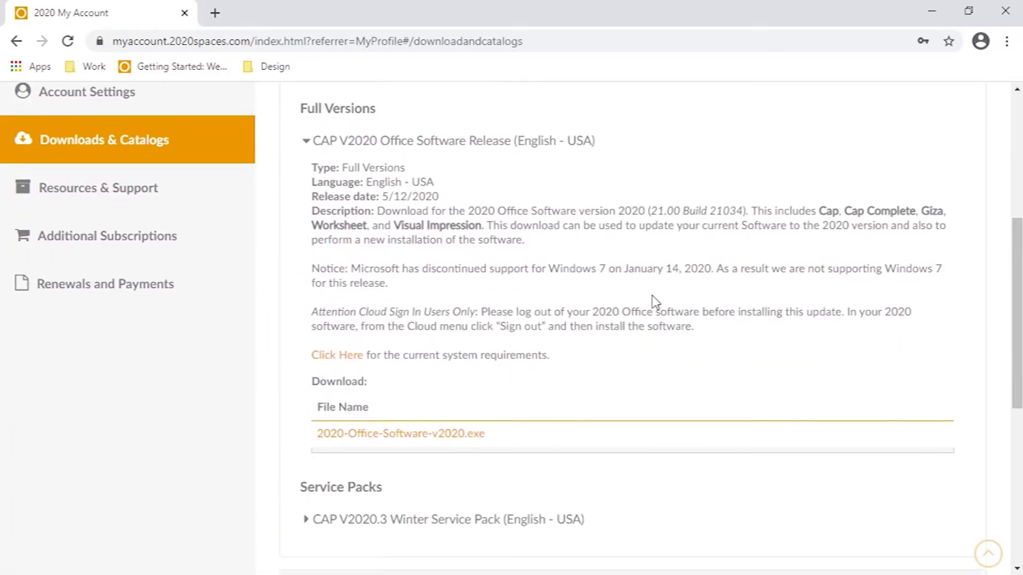
pyautogui.scroll(-2, 656, 301)
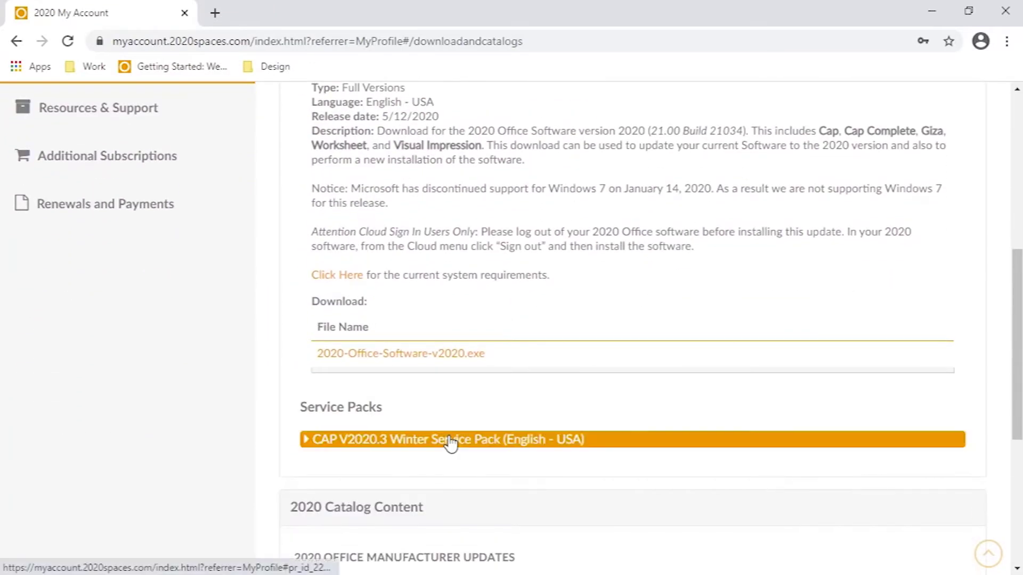
pyautogui.click(448, 438)
pyautogui.scroll(-1, 447, 439)
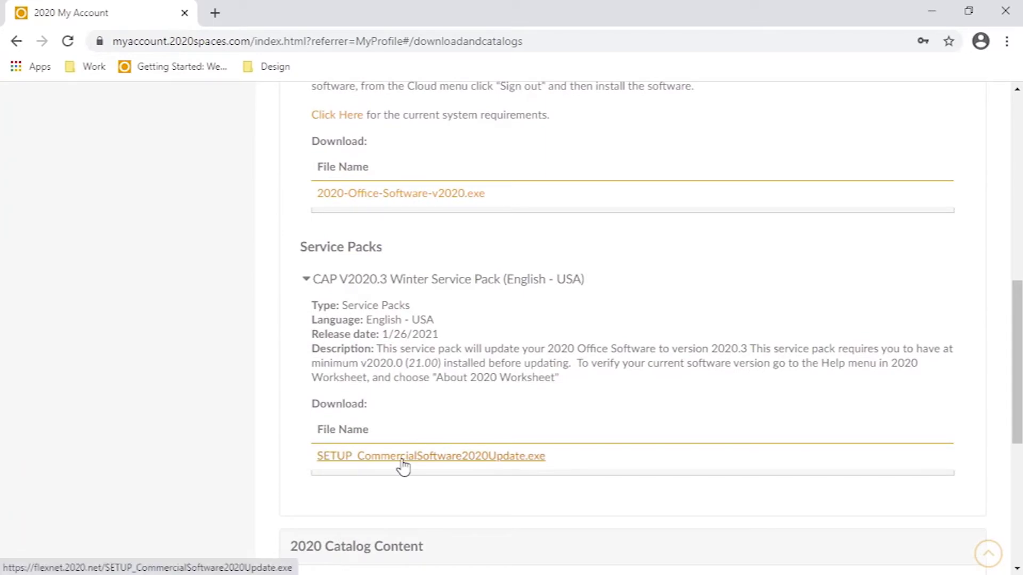
pyautogui.click(402, 462)
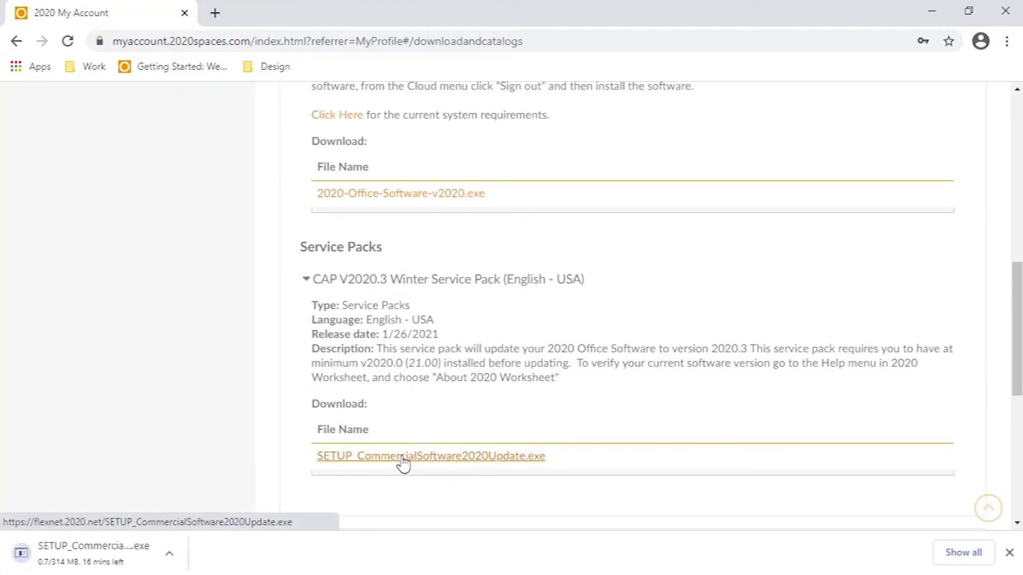
pyautogui.click(422, 198)
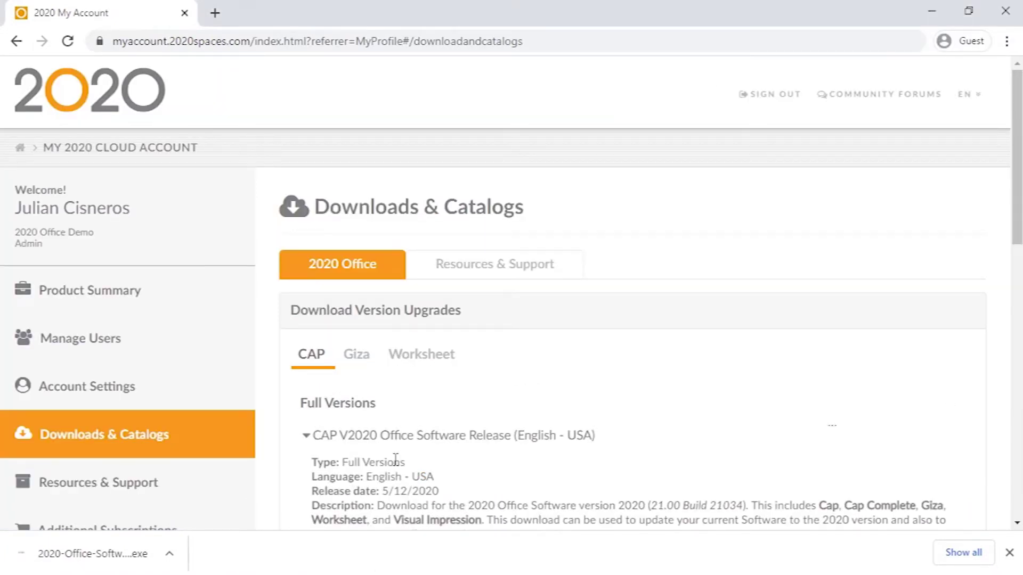
# Run the downloaded 2020-Office-Software installer and start its Installation File Extraction
pyautogui.click(138, 560)
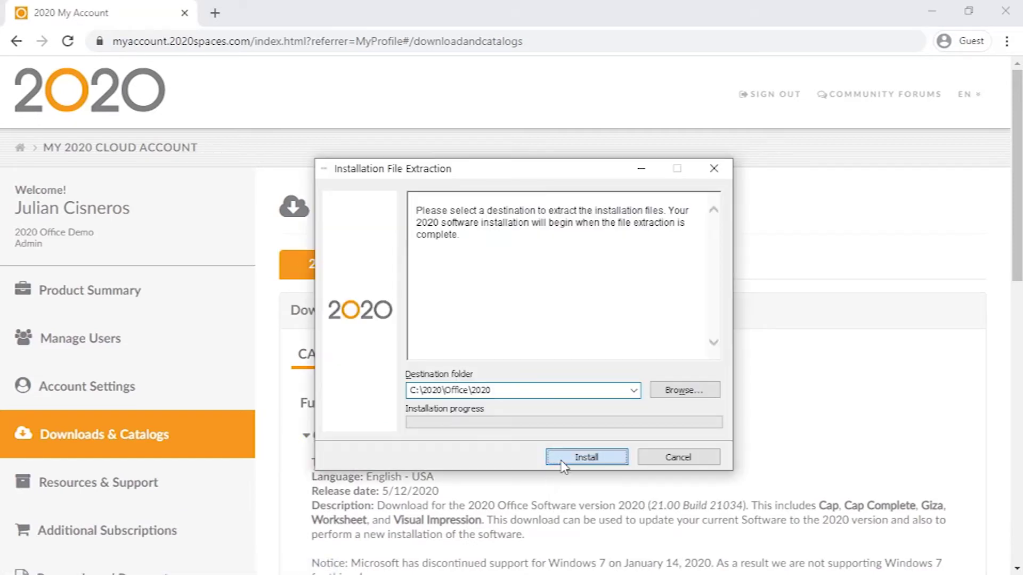
pyautogui.click(586, 458)
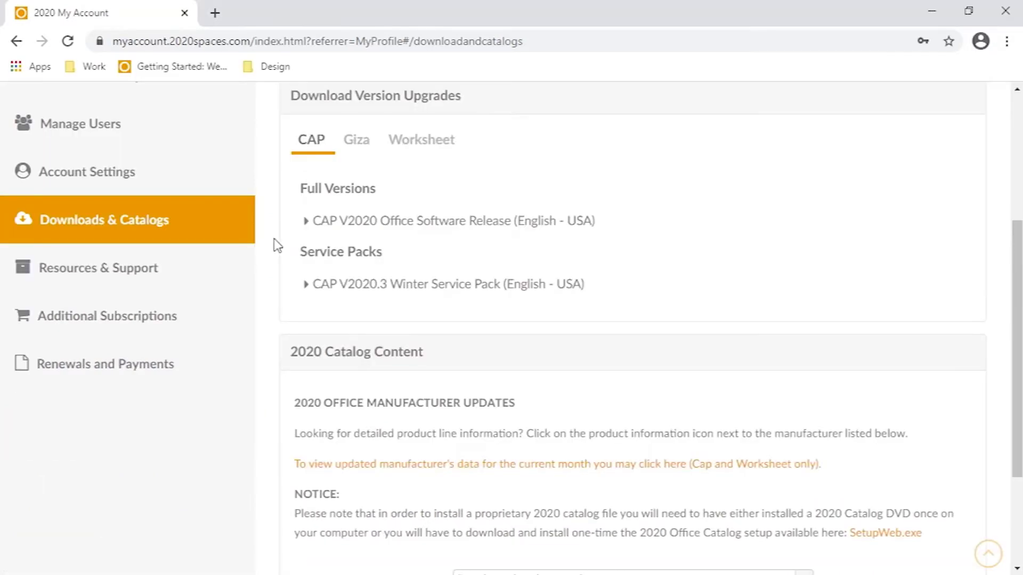
pyautogui.scroll(-2, 273, 242)
pyautogui.scroll(-2, 273, 241)
pyautogui.scroll(-1, 273, 242)
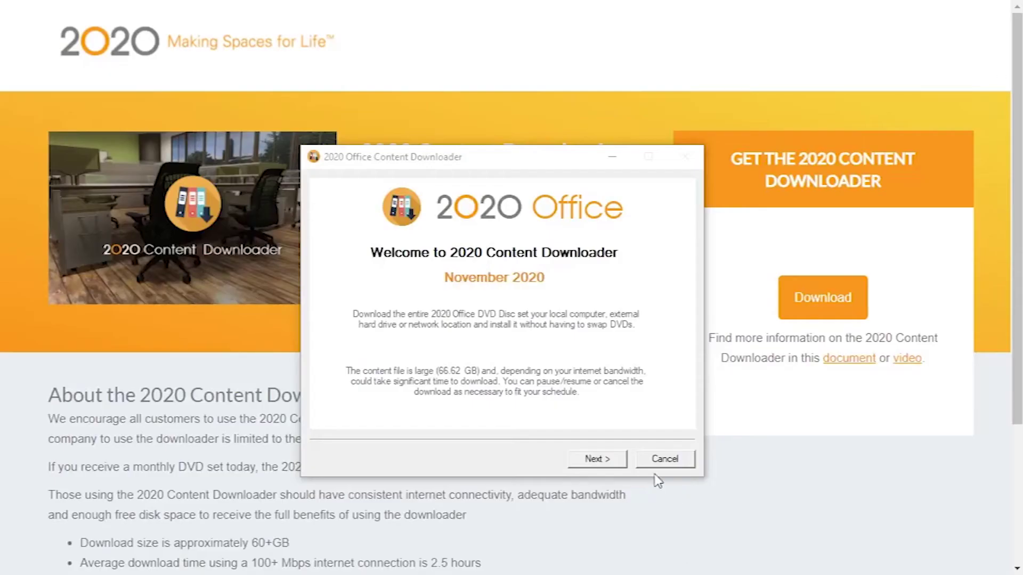
# Begin a new content download and get the SetupWeb.exe catalog setup file
pyautogui.click(615, 462)
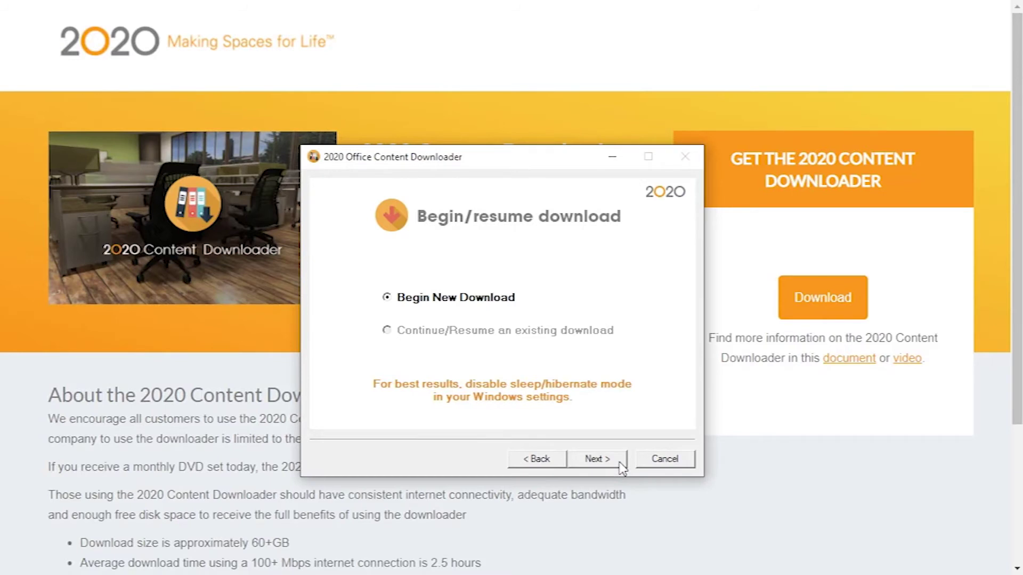
pyautogui.click(607, 461)
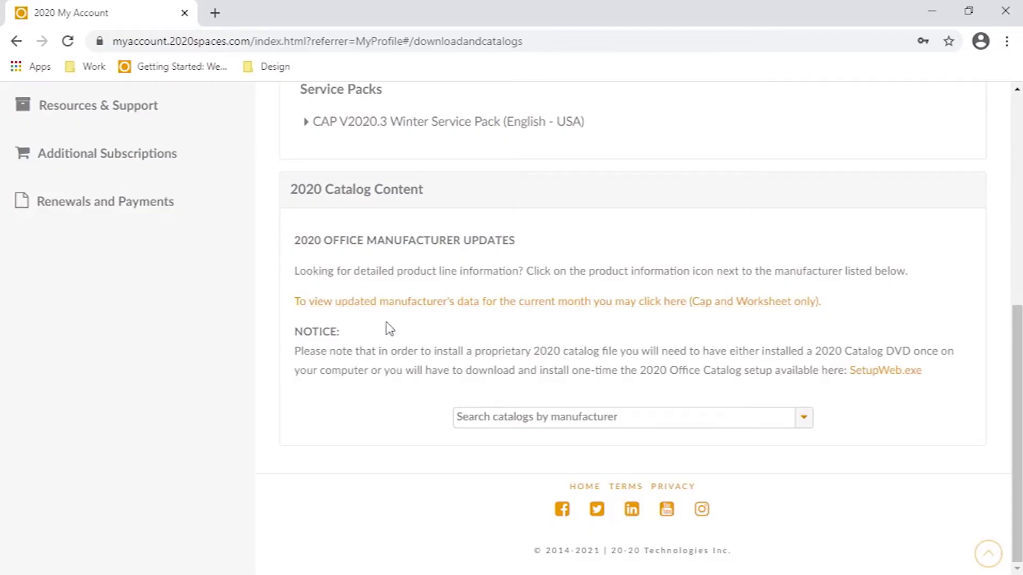
pyautogui.click(860, 375)
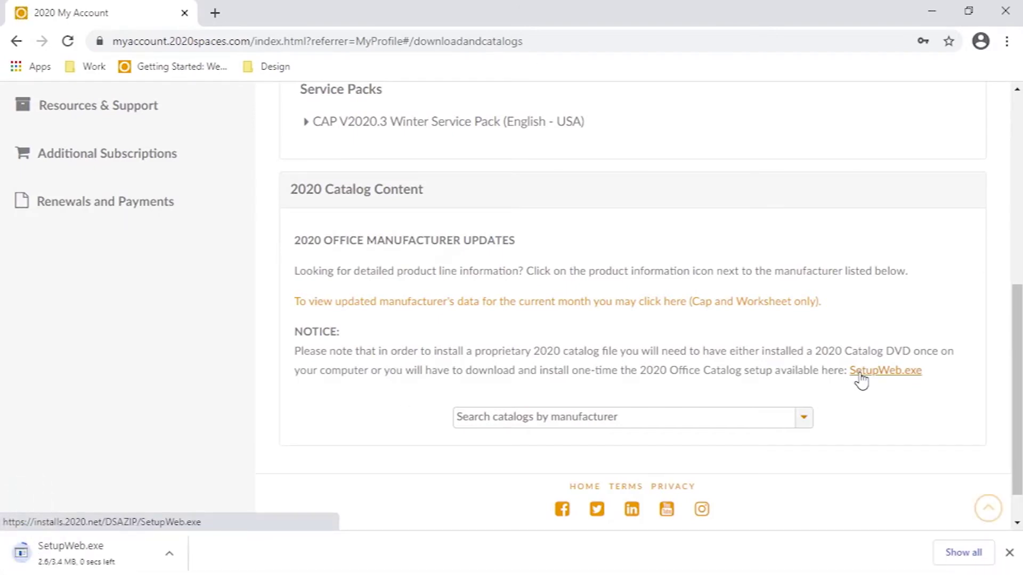
pyautogui.click(803, 416)
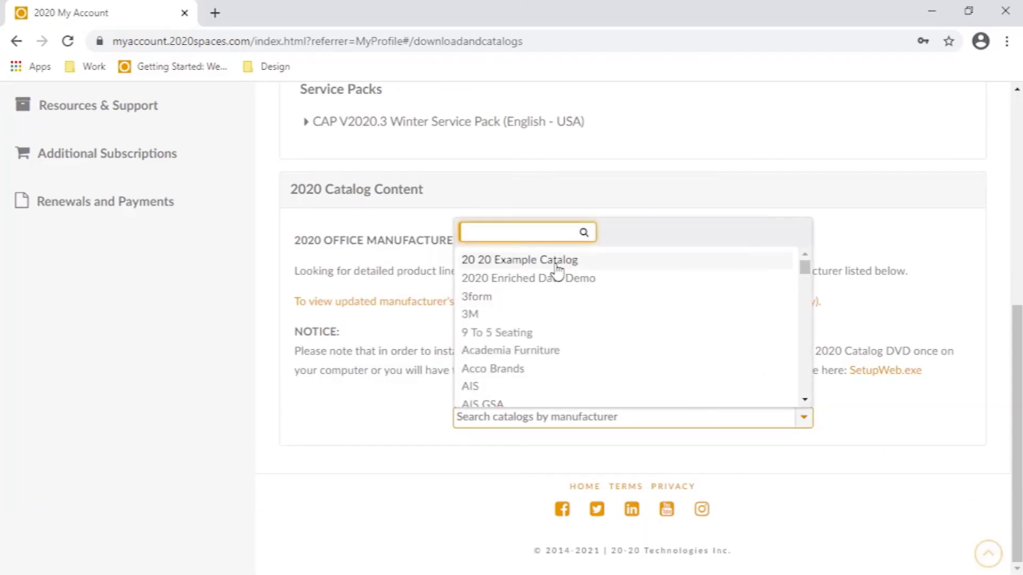
# Choose the 2020 Enriched Data Demo manufacturer and download its Giza catalog
pyautogui.click(528, 278)
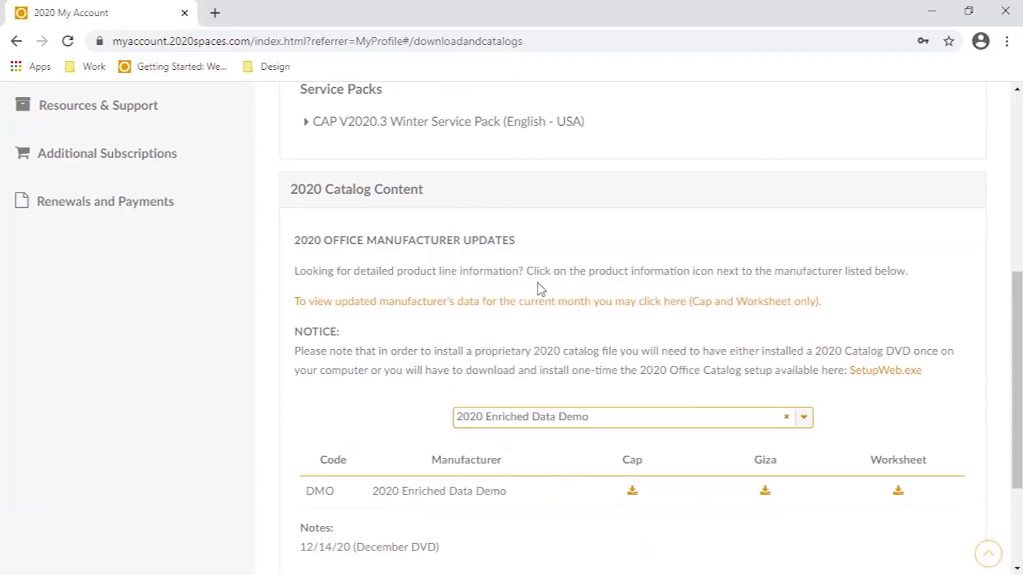
pyautogui.scroll(-2, 543, 291)
pyautogui.click(766, 412)
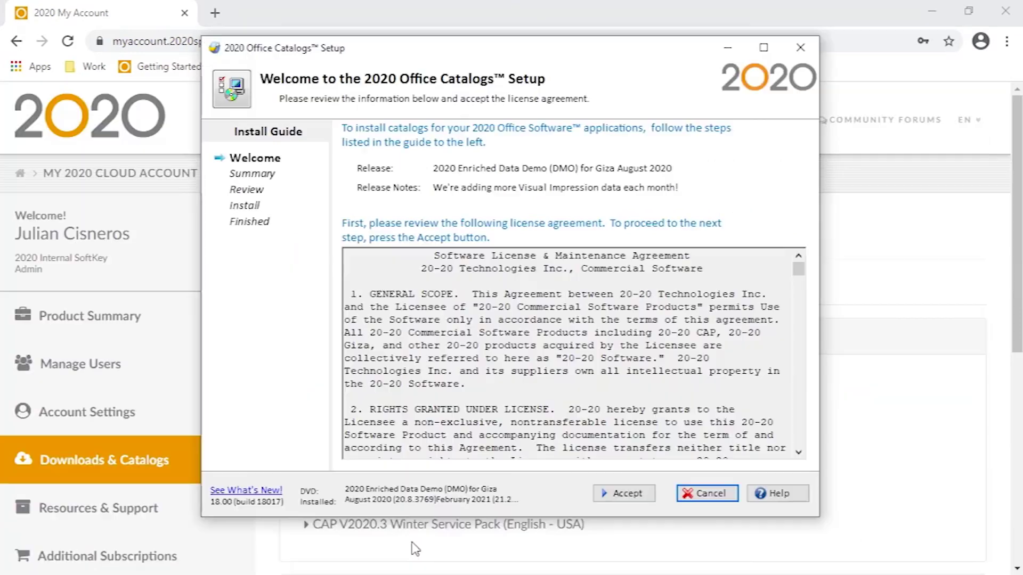
# Advance the Catalogs Setup wizard to Review and begin installing the Giza catalog
pyautogui.click(607, 491)
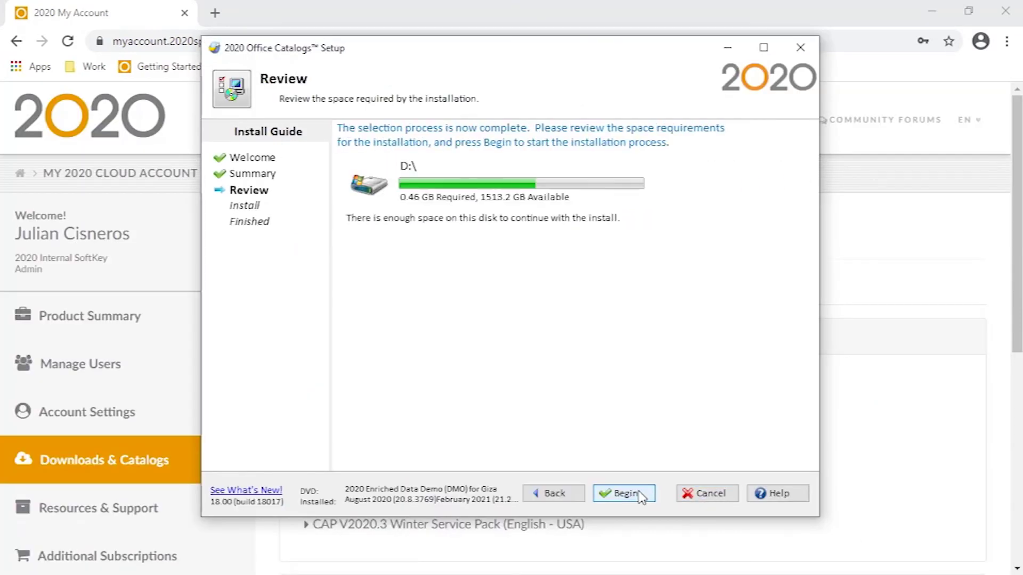
pyautogui.click(626, 493)
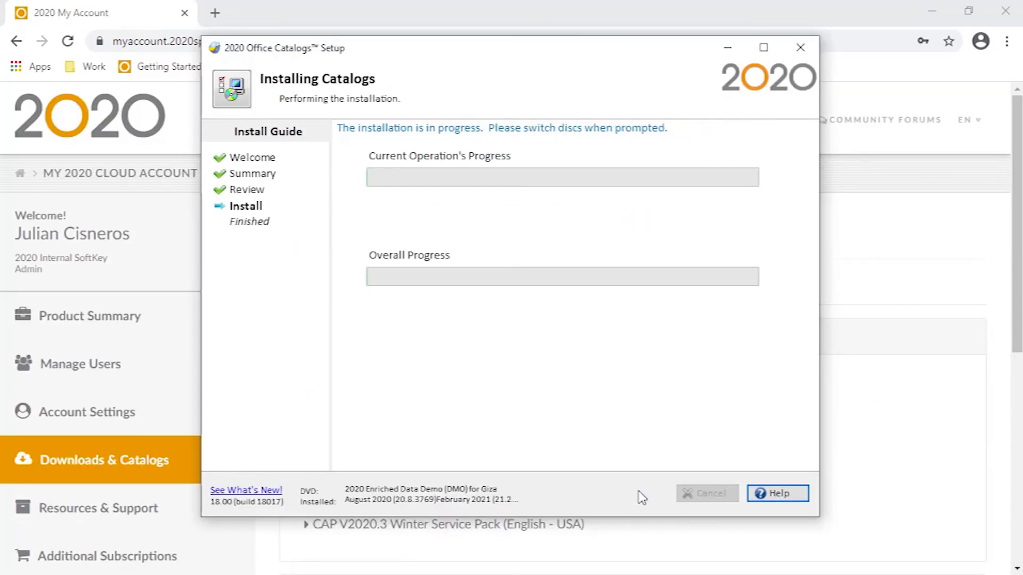